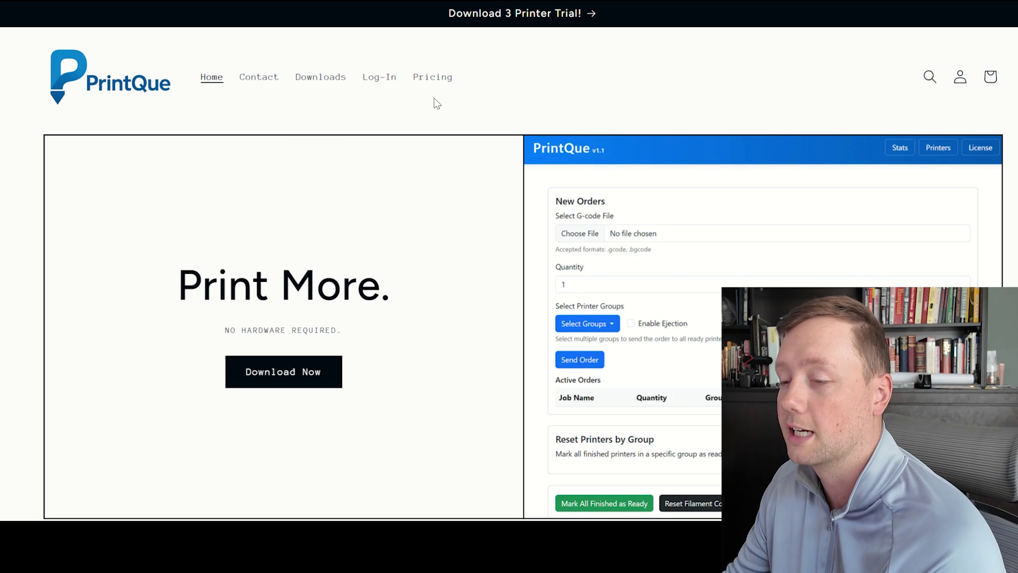
scroll(453, 102, "down", 2)
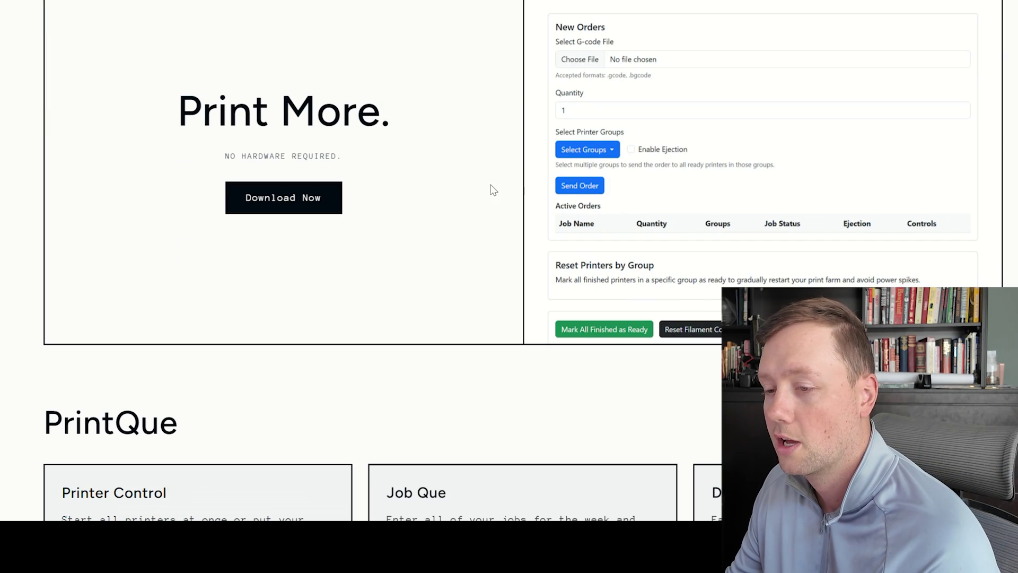
left_click_drag(187, 118, 483, 118)
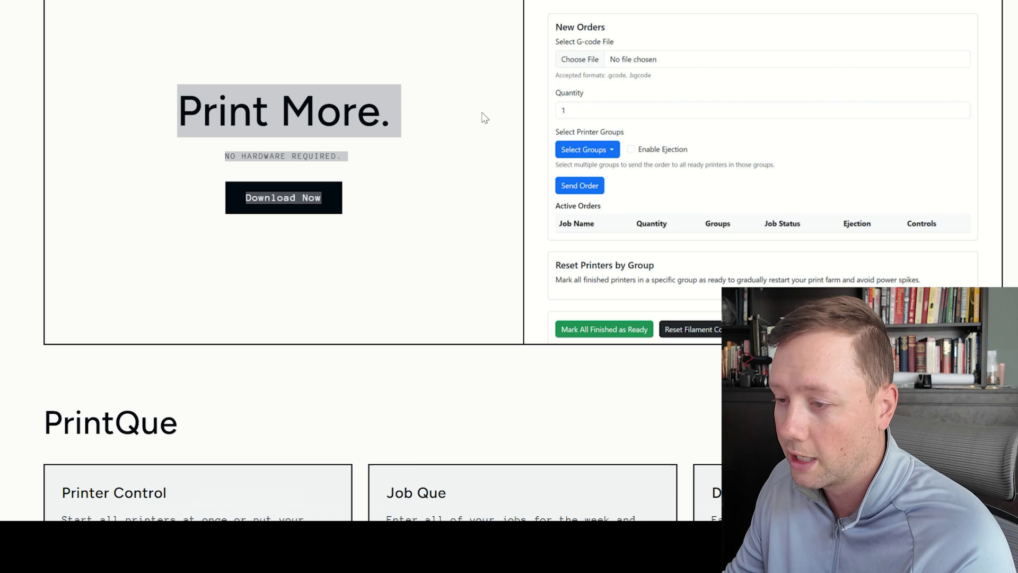
left_click(466, 130)
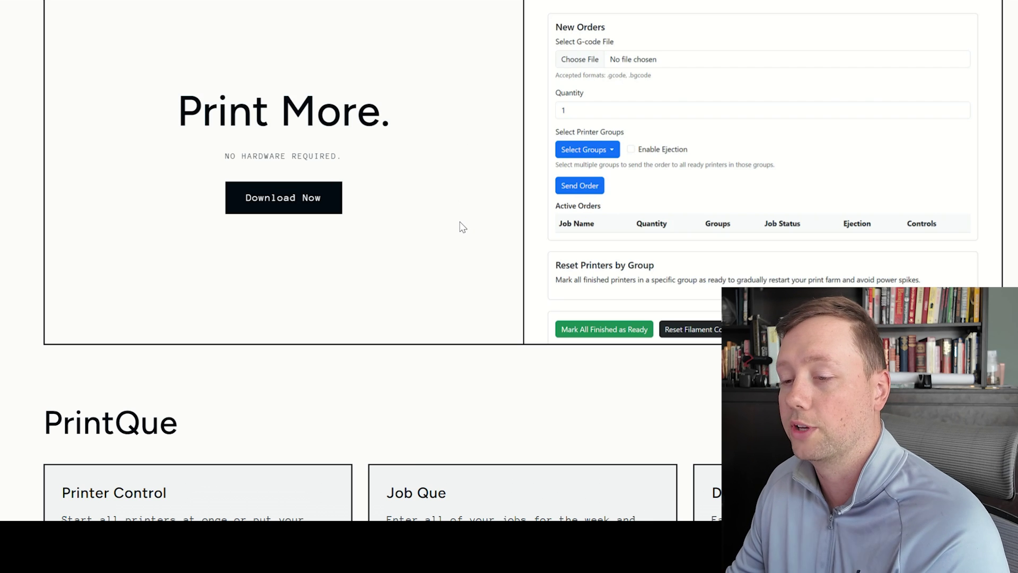
scroll(463, 228, "up", 2)
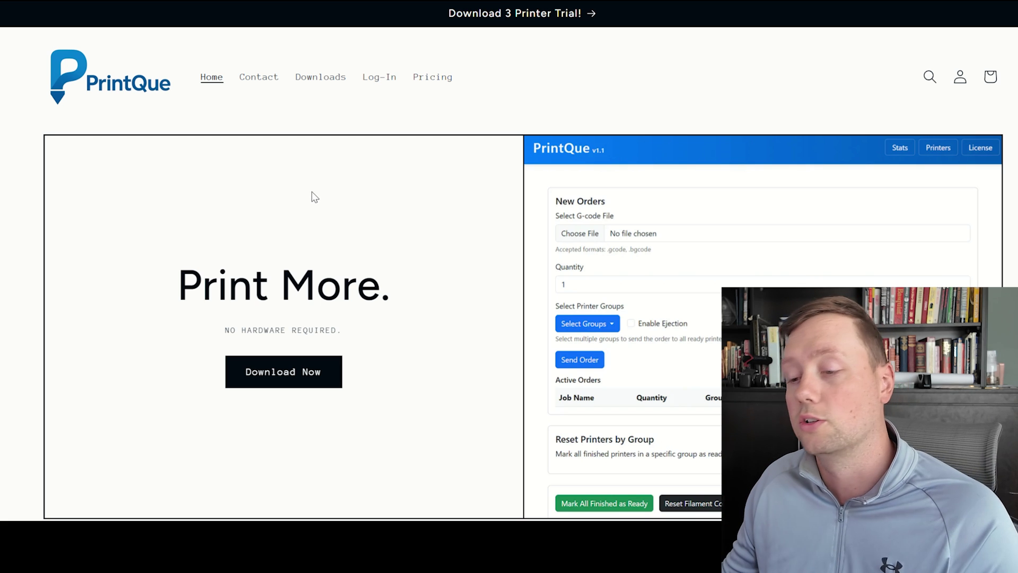
scroll(355, 253, "down", 5)
scroll(355, 253, "down", 5)
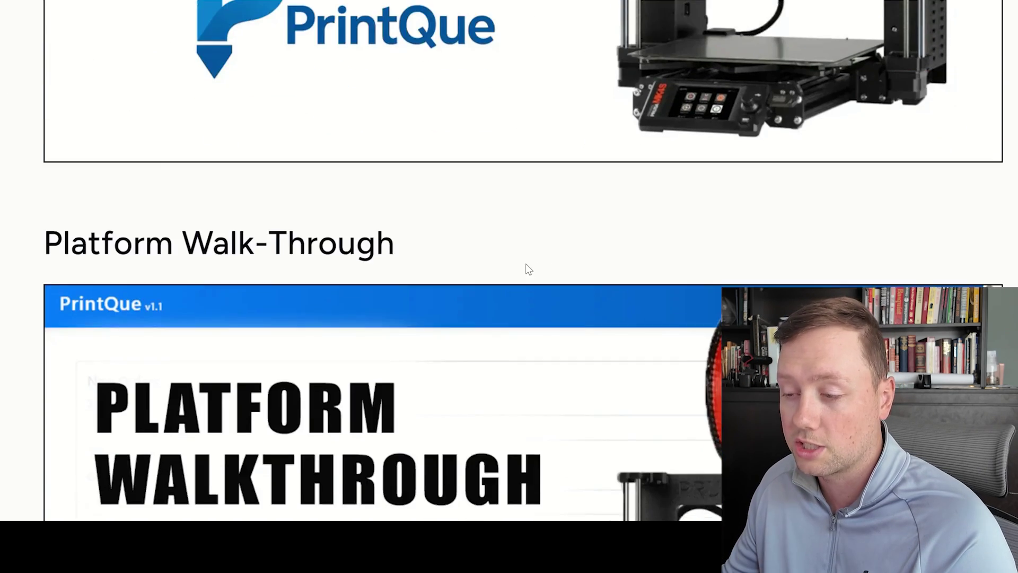
scroll(525, 269, "up", 3)
scroll(517, 275, "up", 3)
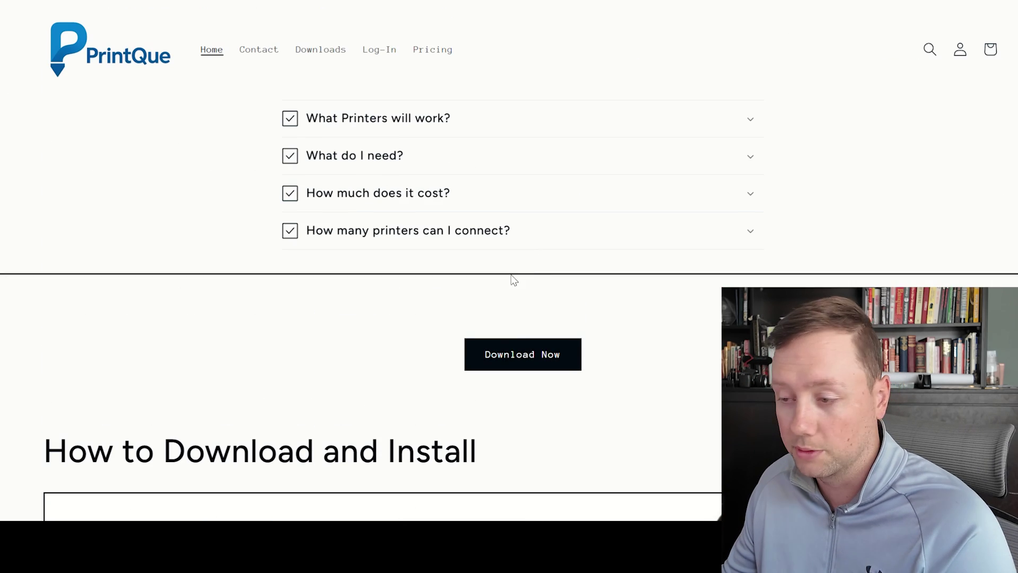
left_click(539, 364)
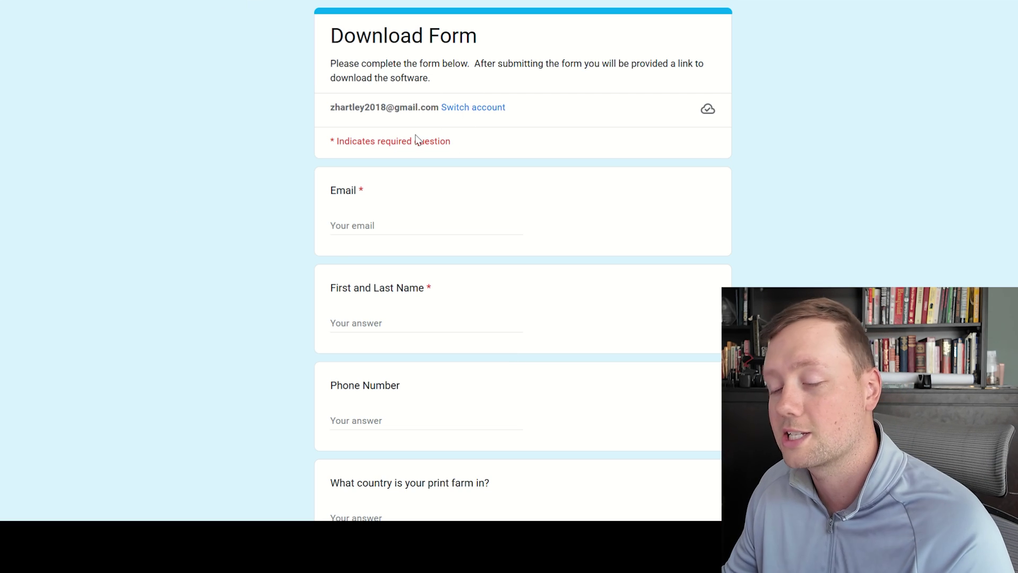
scroll(415, 139, "down", 4)
scroll(416, 139, "down", 3)
scroll(415, 139, "up", 6)
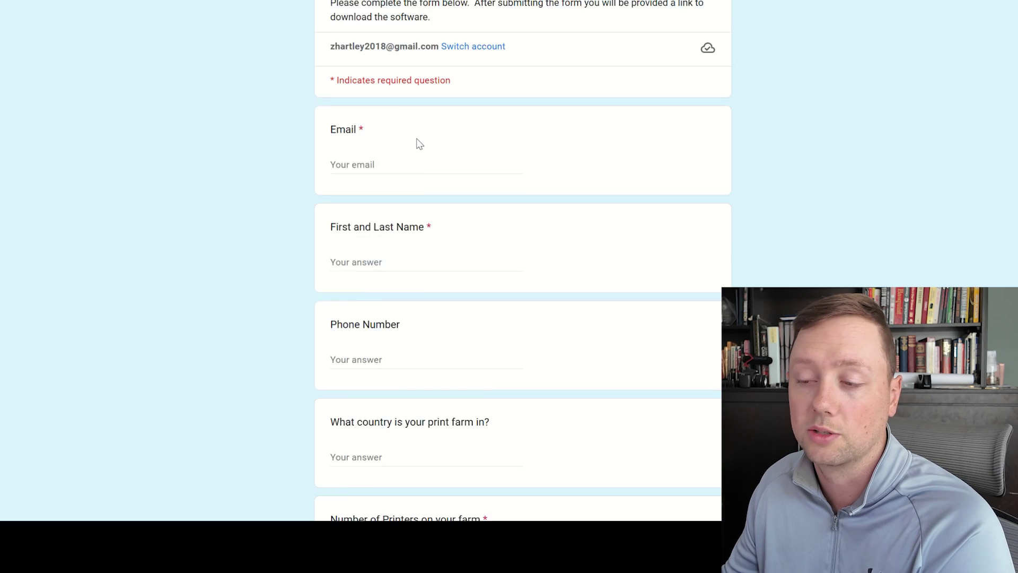
scroll(420, 142, "up", 1)
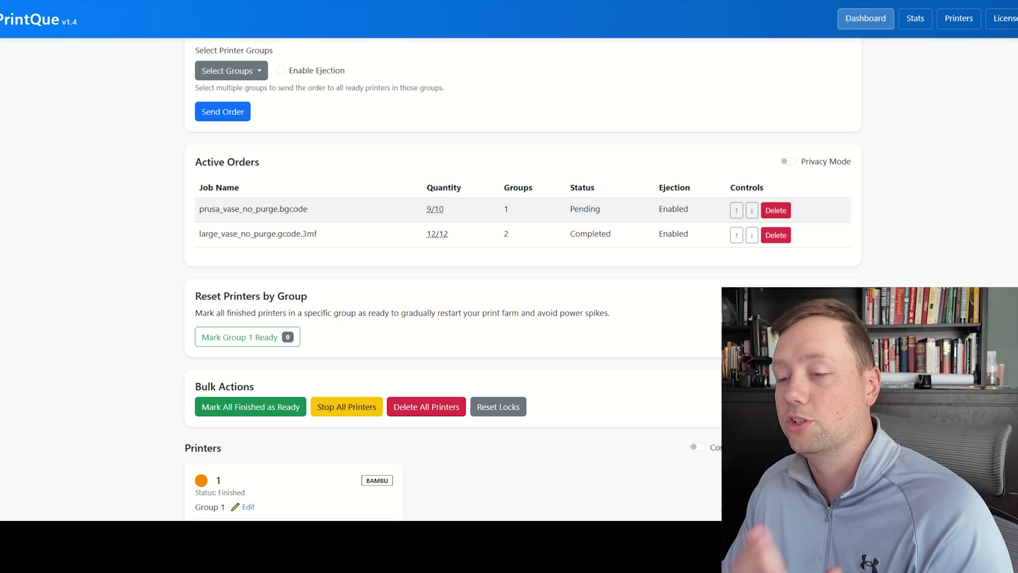
scroll(447, 202, "up", 5)
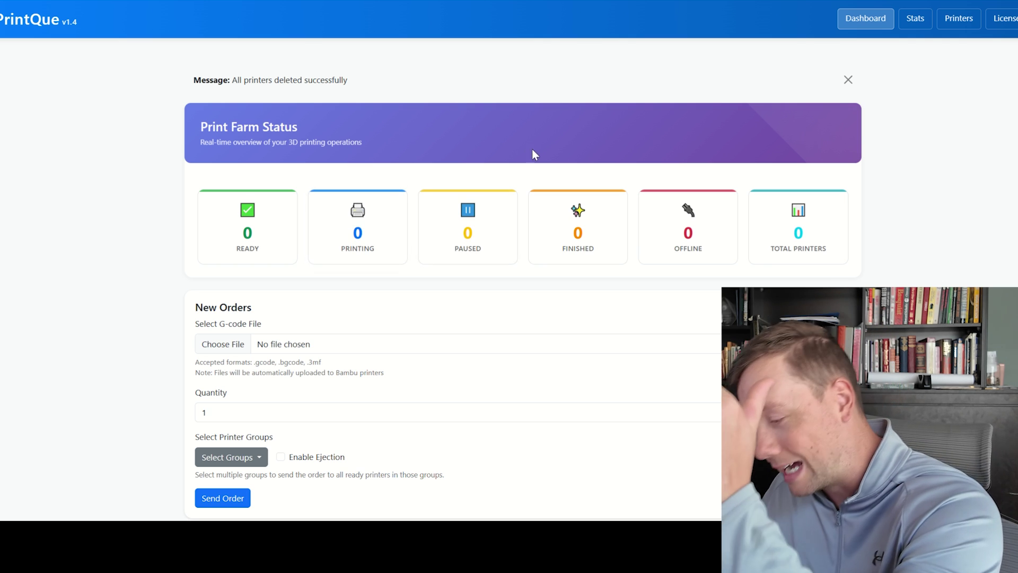
scroll(556, 173, "down", 2)
scroll(556, 179, "down", 2)
scroll(556, 178, "up", 4)
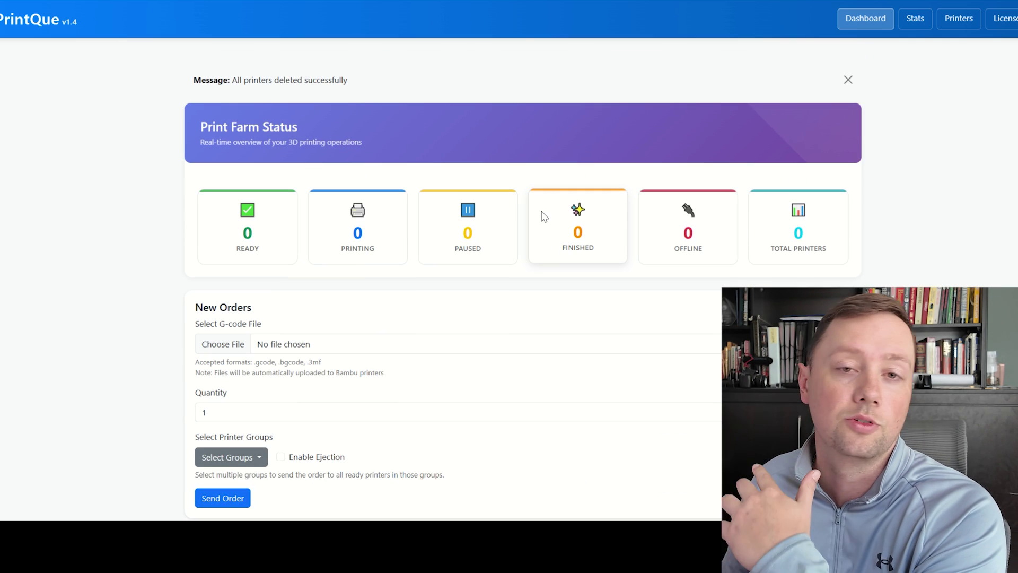